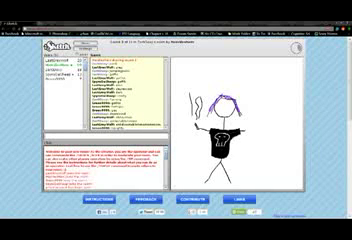
{"action": "type", "text": "housewife"}
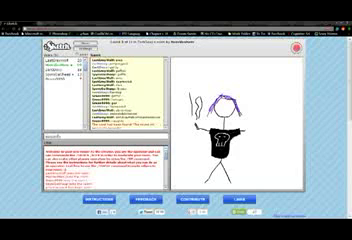
Submit the guess 'housewife' in chat and wait for the next round
{"action": "key", "text": "Return"}
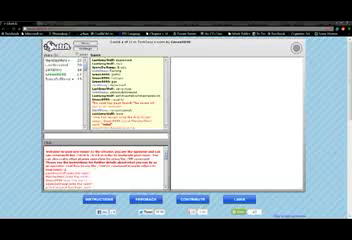
Post 'ok' in chat while the stick-figure round plays out
{"action": "left_click_drag", "start_coordinate": [228, 102], "coordinate": [229, 103]}
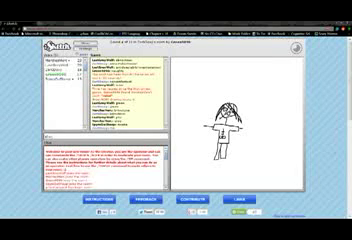
{"action": "type", "text": "ok"}
{"action": "key", "text": "Return"}
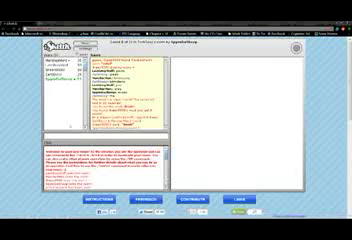
Sketch a curved vase-like outline, then add a pink stroke across its top
{"action": "left_click_drag", "start_coordinate": [214, 100], "coordinate": [195, 162]}
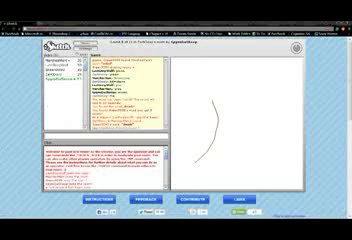
{"action": "left_click_drag", "start_coordinate": [214, 100], "coordinate": [245, 160]}
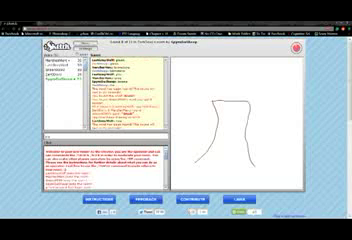
{"action": "left_click_drag", "start_coordinate": [203, 100], "coordinate": [225, 88]}
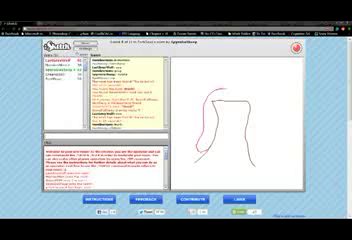
{"action": "left_click_drag", "start_coordinate": [225, 88], "coordinate": [240, 98]}
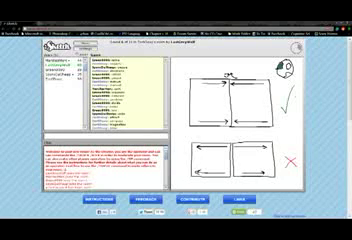
{"action": "type", "text": "be sapote"}
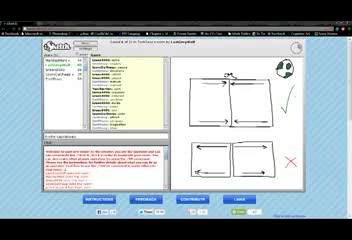
Submit the guess 'be sapote' while the ball is coloured blue
{"action": "key", "text": "Return"}
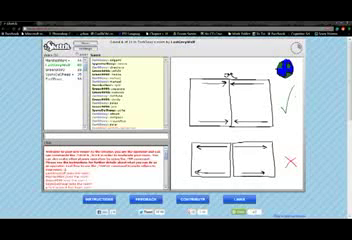